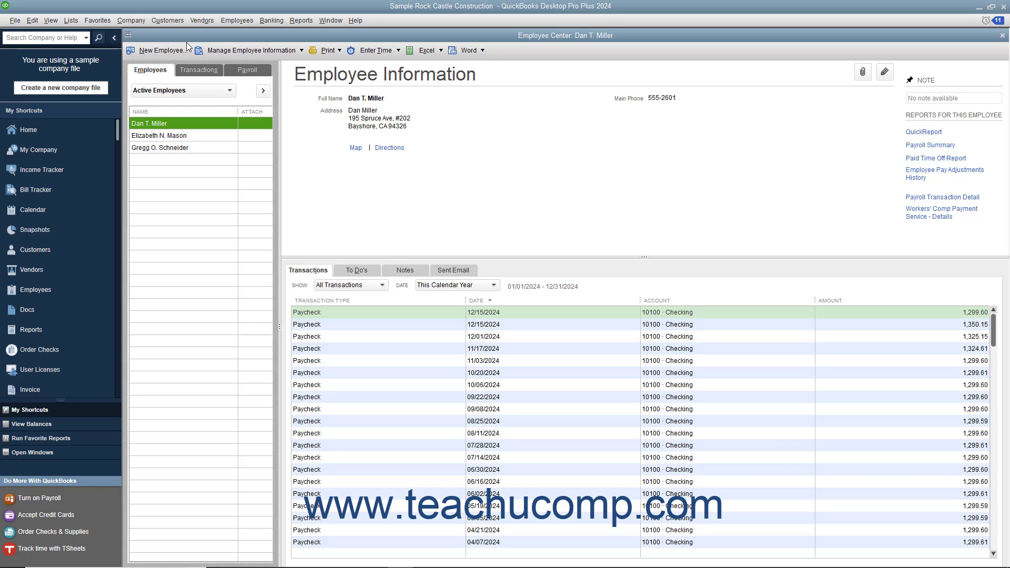
Step: Open a blank New Employee form from the Employee Center toolbar
{"action": "left_click", "coordinate": [160, 72]}
{"action": "left_click", "coordinate": [165, 55]}
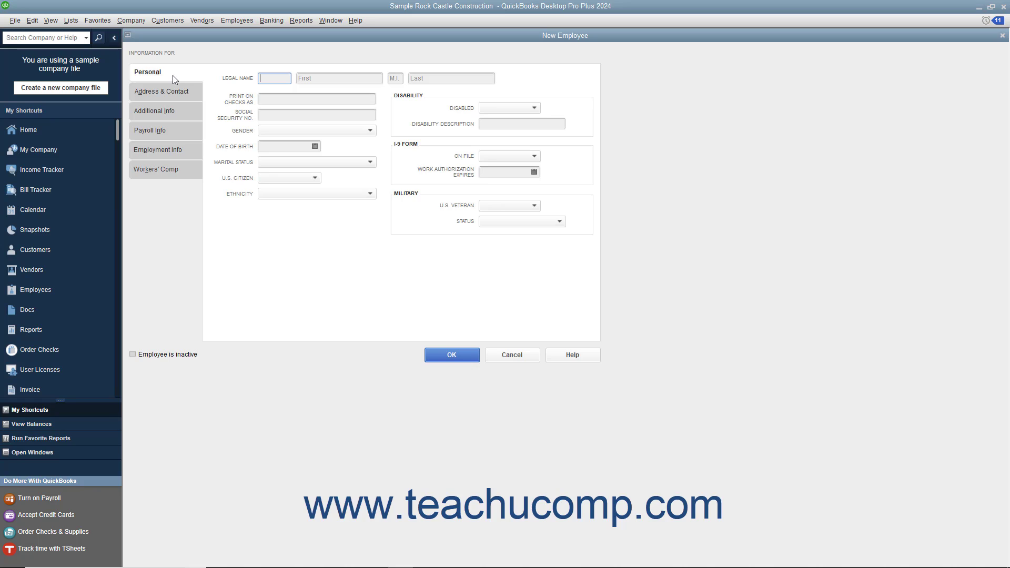
Step: Enter title Mrs., the employee's first and last name, uncheck the auto-filled check name, and add the Social Security number
{"action": "type", "text": "Mrs."}
{"action": "key", "text": "Tab"}
{"action": "type", "text": "Jane"}
{"action": "key", "text": "Tab"}
{"action": "key", "text": "Tab"}
{"action": "type", "text": "Doe"}
{"action": "key", "text": "Tab"}
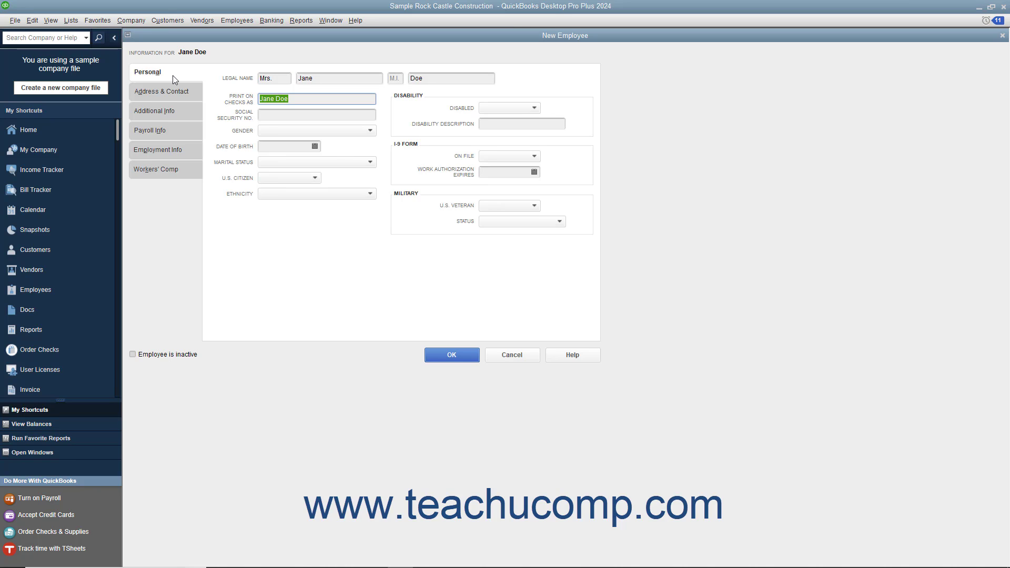
{"action": "left_click", "coordinate": [299, 98]}
{"action": "left_click", "coordinate": [296, 113]}
{"action": "type", "text": "123-45-6789"}
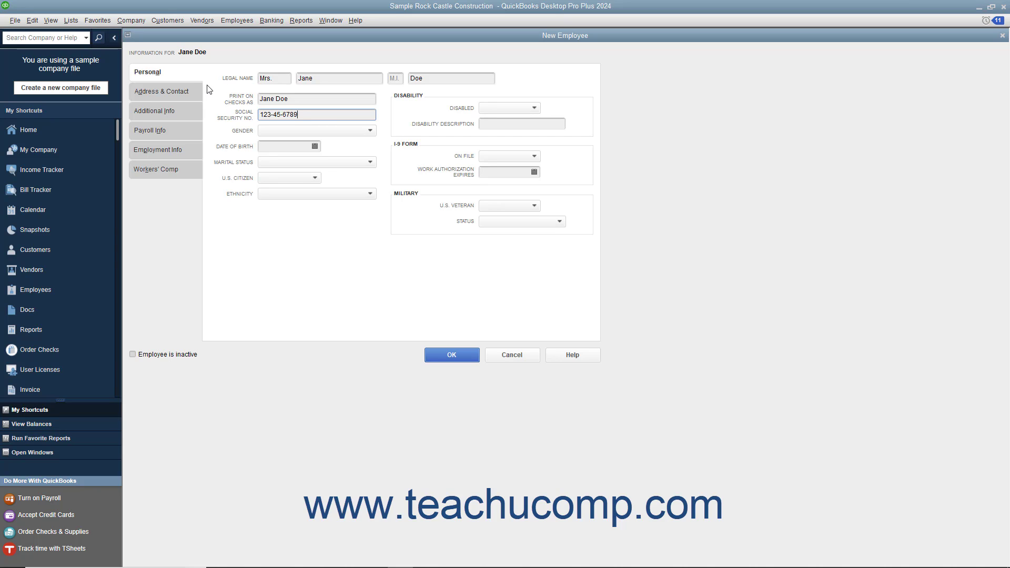
{"action": "left_click", "coordinate": [188, 92]}
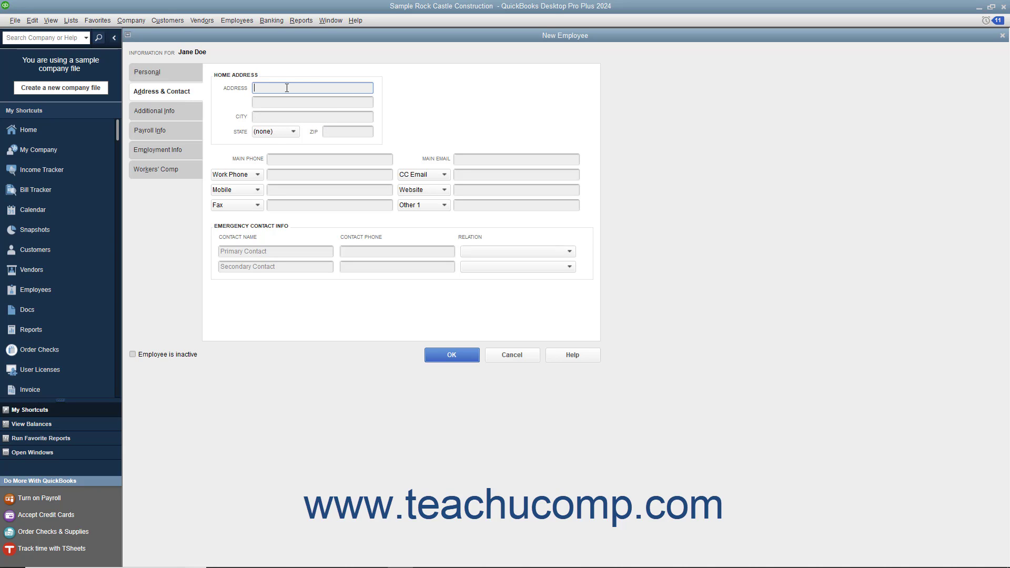
Step: Enter the employee's street address, city, state and ZIP code
{"action": "type", "text": "100"}
{"action": "type", "text": "Main St."}
{"action": "key", "text": "Tab"}
{"action": "key", "text": "Tab"}
{"action": "type", "text": "Anytown"}
{"action": "key", "text": "Tab"}
{"action": "type", "text": "MI"}
{"action": "key", "text": "Tab"}
{"action": "type", "text": "48000"}
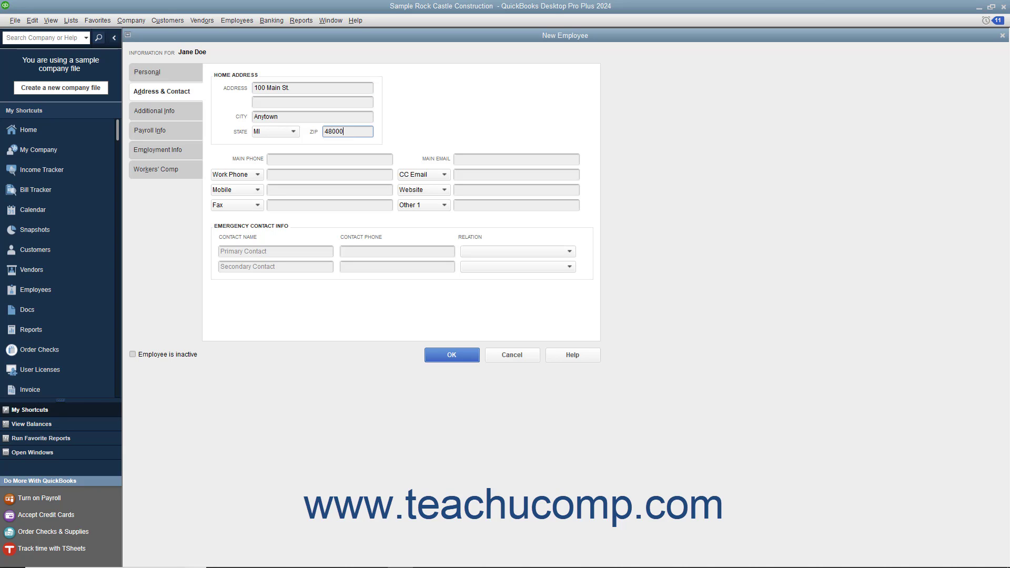
Step: Add the employee's main phone number and main email address
{"action": "left_click", "coordinate": [289, 158]}
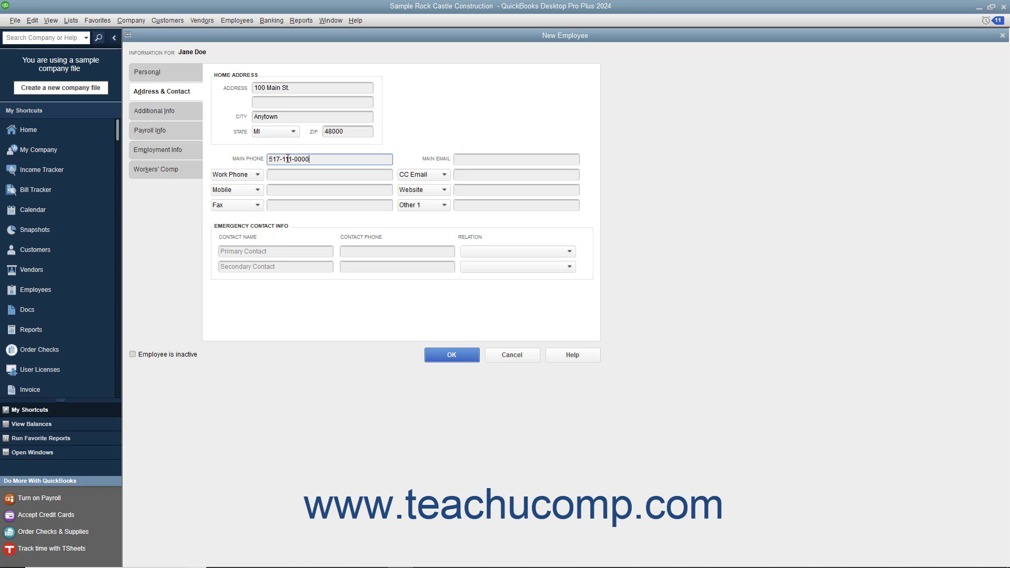
{"action": "left_click", "coordinate": [462, 161]}
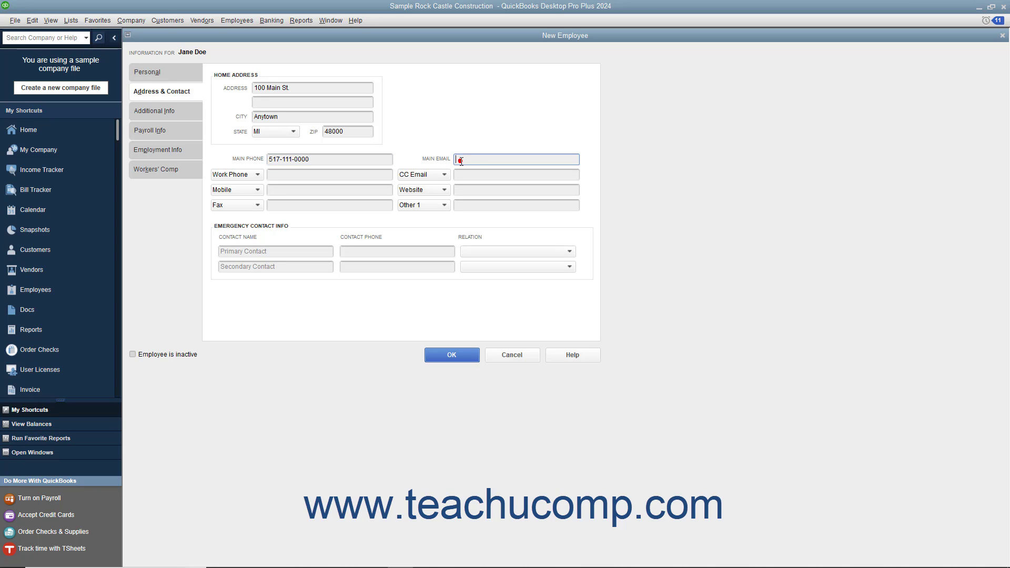
{"action": "left_click", "coordinate": [257, 176]}
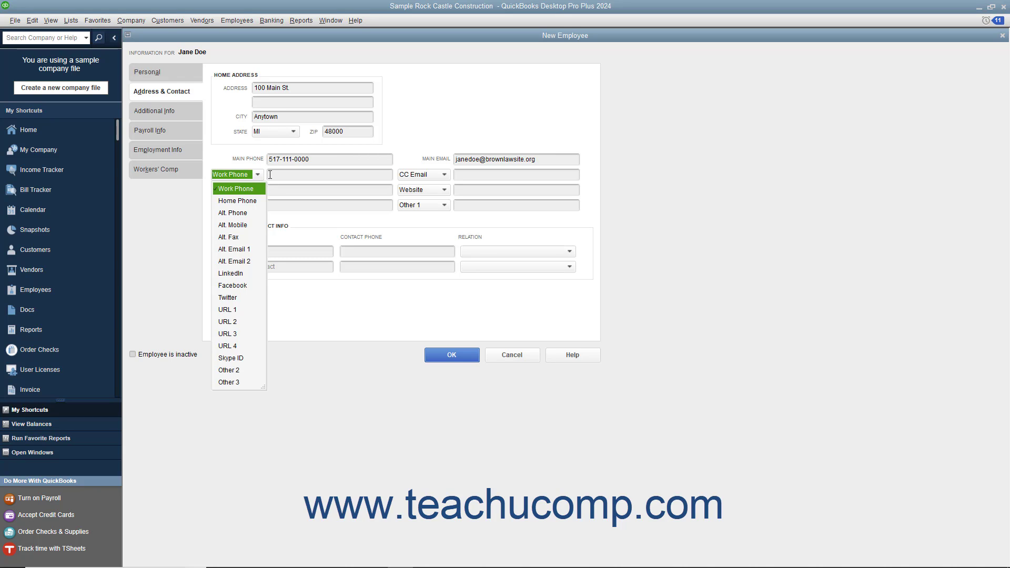
{"action": "left_click", "coordinate": [271, 175]}
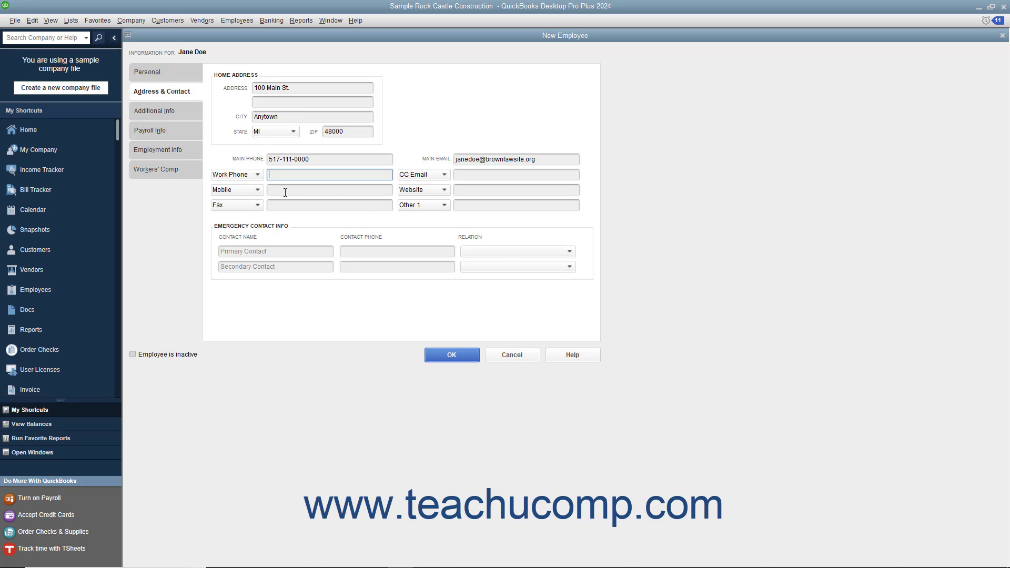
{"action": "left_click", "coordinate": [257, 175]}
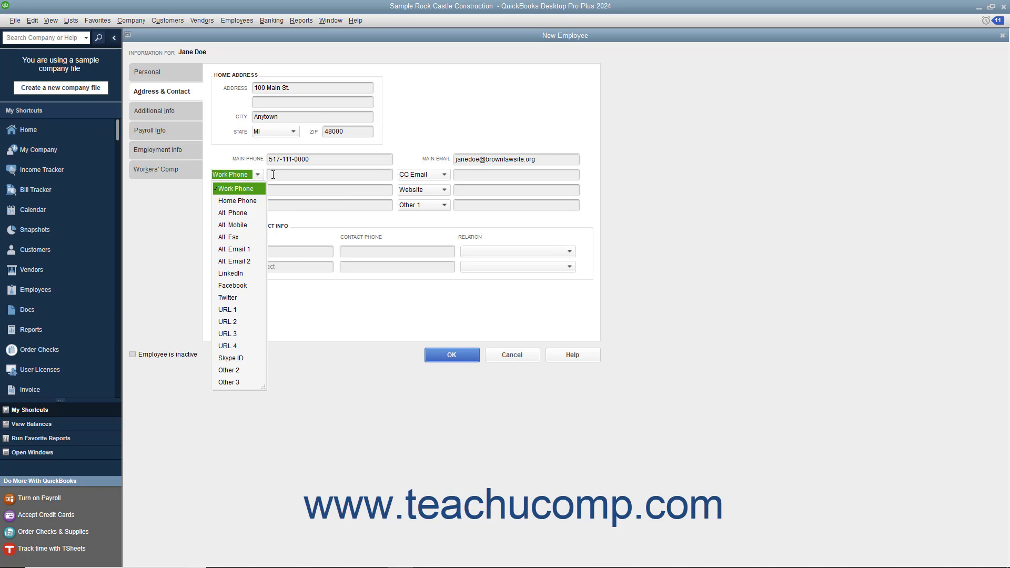
{"action": "left_click", "coordinate": [273, 175]}
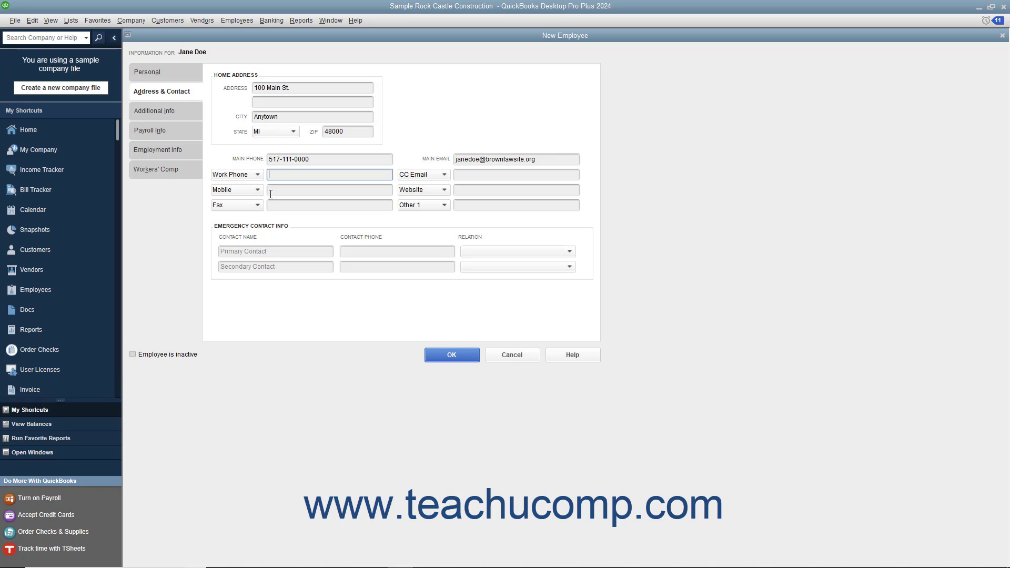
{"action": "left_click", "coordinate": [268, 251]}
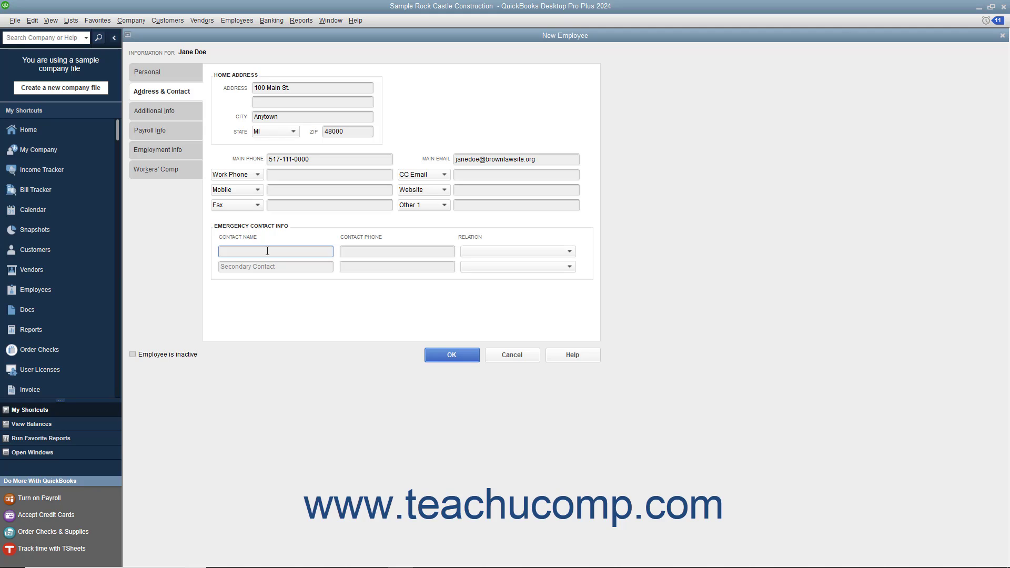
Step: Record the primary emergency contact's name and phone number with relation Spouse
{"action": "key", "text": "Tab"}
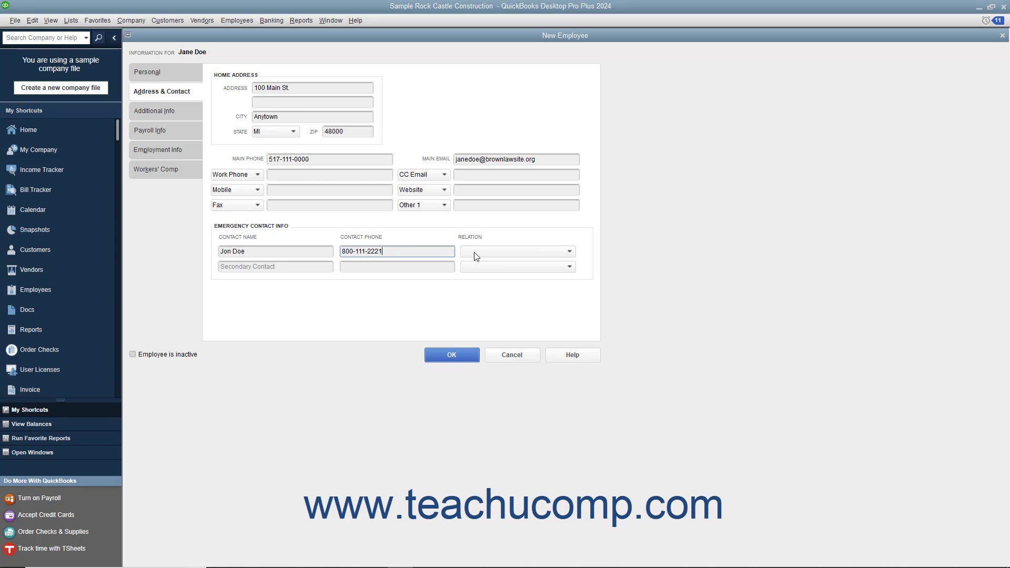
{"action": "left_click", "coordinate": [476, 257]}
{"action": "left_click", "coordinate": [475, 284]}
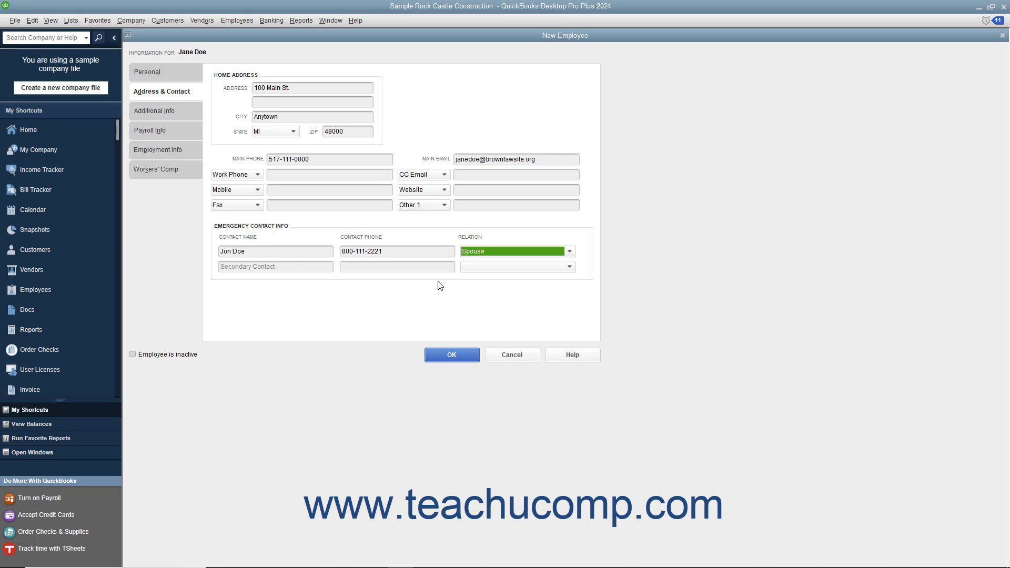
{"action": "left_click", "coordinate": [292, 266]}
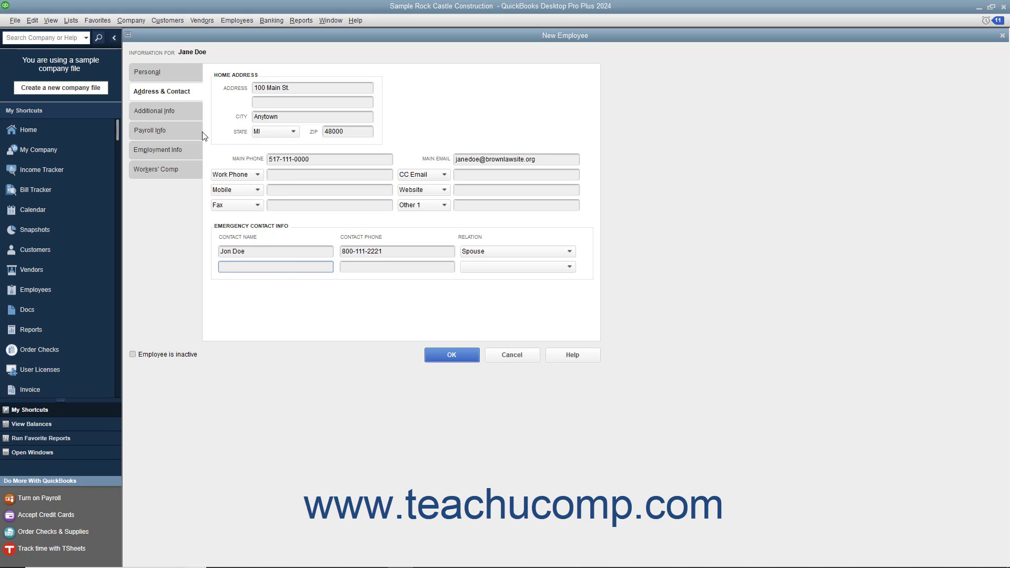
{"action": "left_click", "coordinate": [181, 114]}
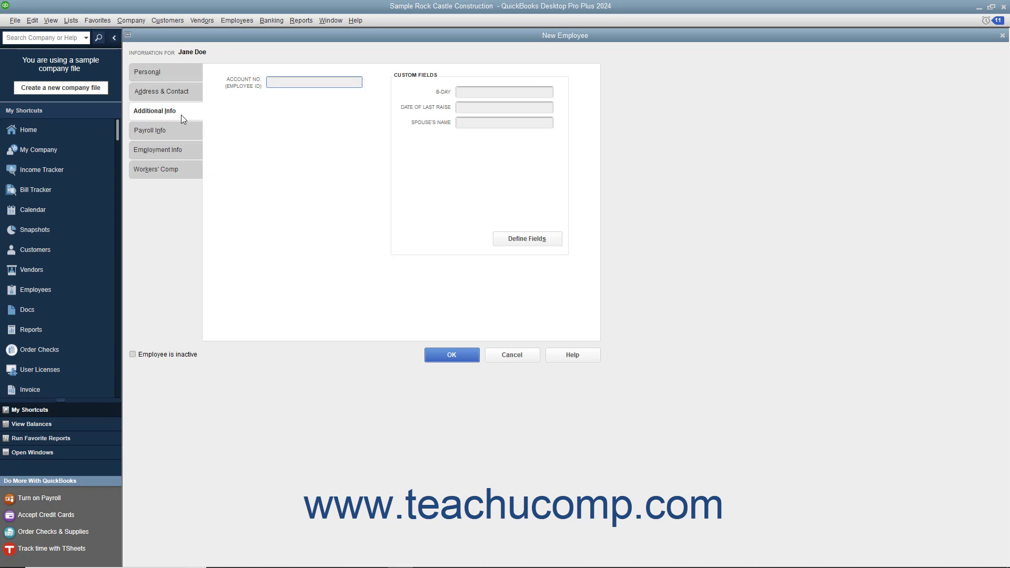
Step: Move through the Account No. and B-Day fields on the Additional Info page
{"action": "left_click", "coordinate": [278, 82]}
{"action": "left_click", "coordinate": [460, 96]}
Step: Choose the Biweekly payroll schedule and set Regular Pay to 15.00
{"action": "left_click", "coordinate": [173, 136]}
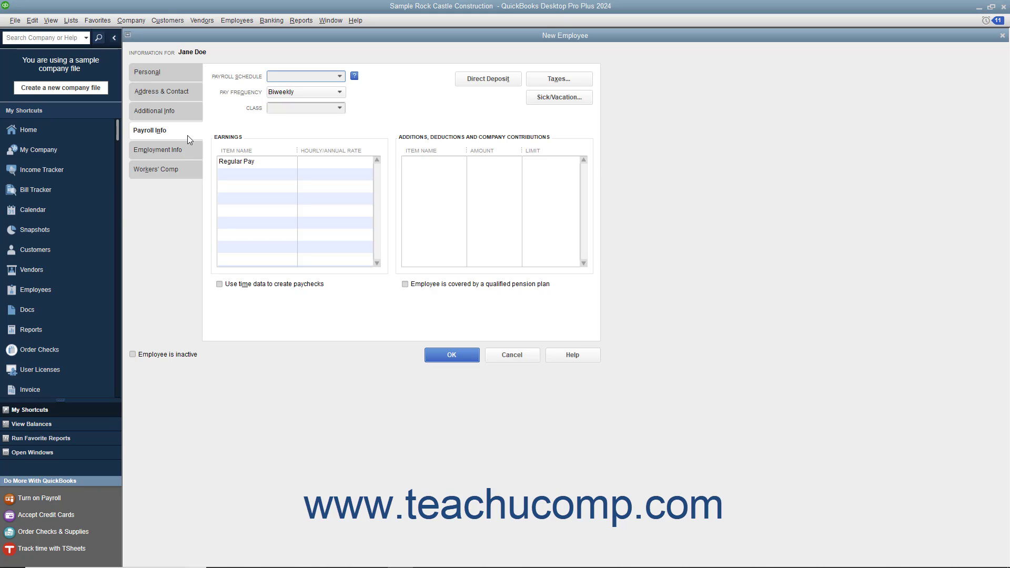
{"action": "left_click", "coordinate": [320, 79]}
{"action": "left_click", "coordinate": [341, 80]}
{"action": "left_click", "coordinate": [321, 116]}
{"action": "left_click", "coordinate": [324, 162]}
{"action": "type", "text": "15.00"}
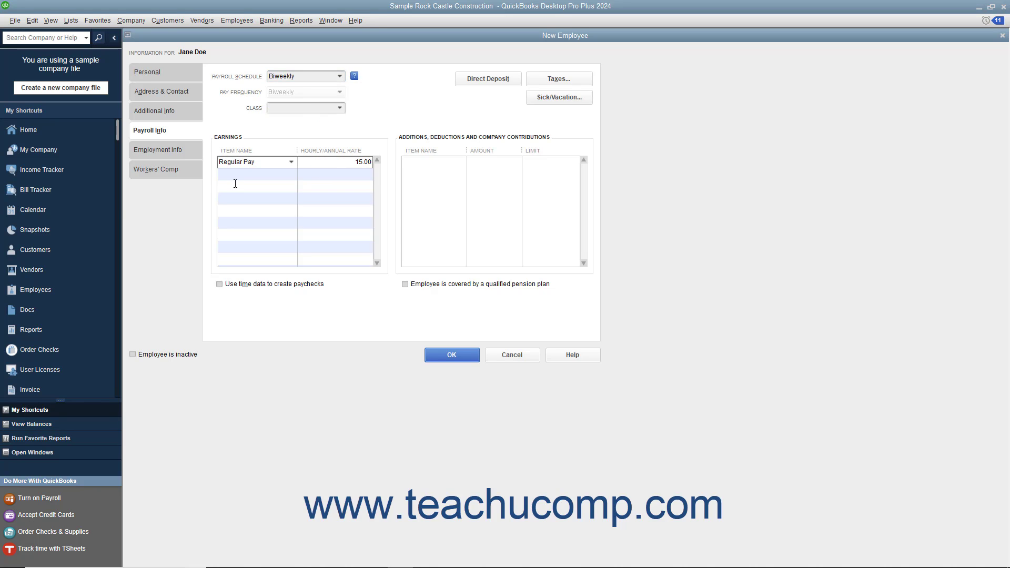
Step: Add Overtime Rate as a second earnings item at 22.50 per hour
{"action": "left_click", "coordinate": [240, 174]}
{"action": "left_click", "coordinate": [290, 173]}
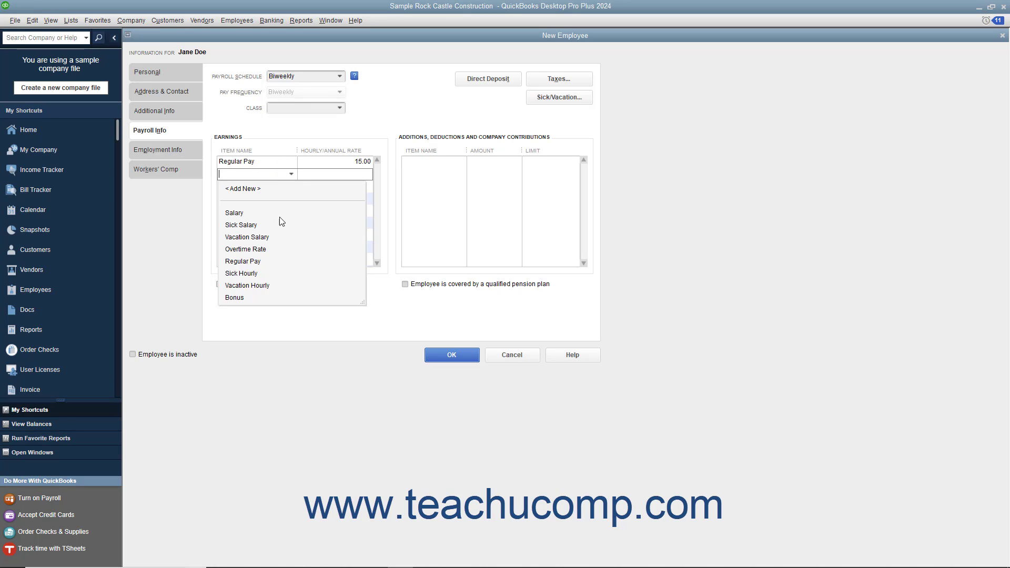
{"action": "left_click", "coordinate": [270, 249]}
{"action": "left_click", "coordinate": [351, 175]}
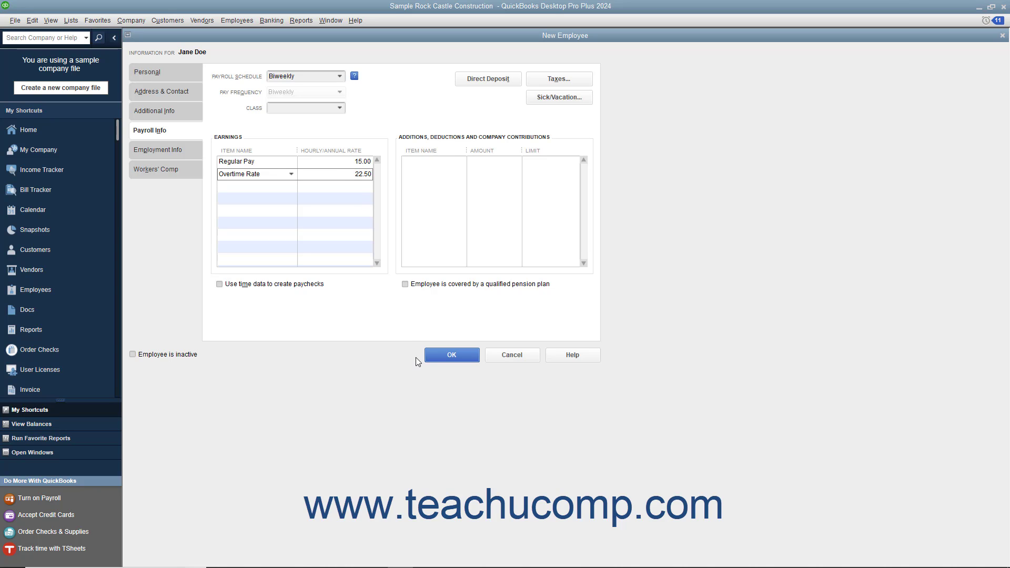
Step: Save the employee and set the federal filing status to Married with 1 allowance
{"action": "left_click", "coordinate": [431, 358]}
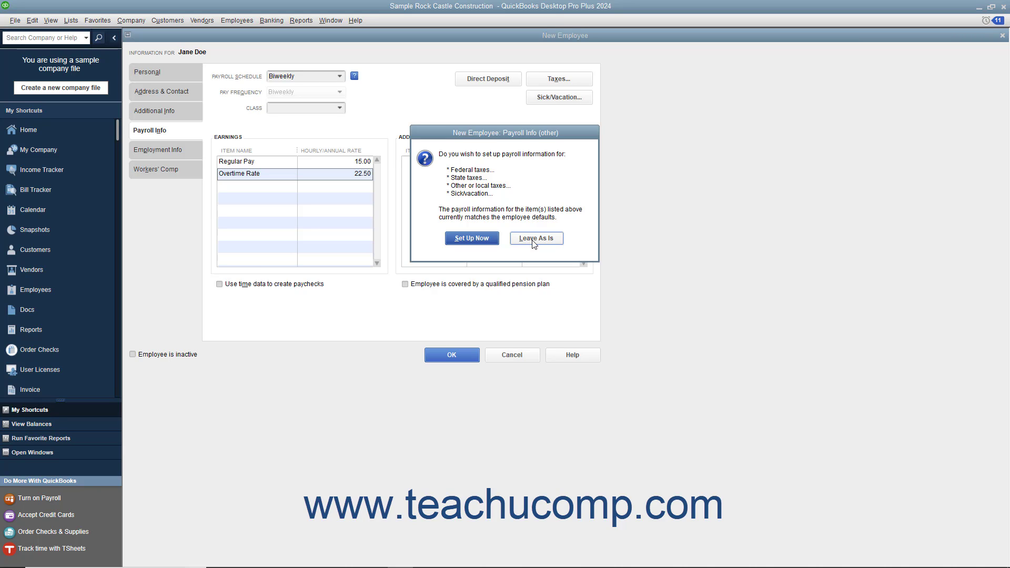
{"action": "left_click", "coordinate": [489, 243]}
{"action": "left_click", "coordinate": [495, 168]}
{"action": "left_click", "coordinate": [482, 188]}
{"action": "left_click", "coordinate": [457, 179]}
{"action": "key", "text": "BackSpace"}
{"action": "type", "text": "1"}
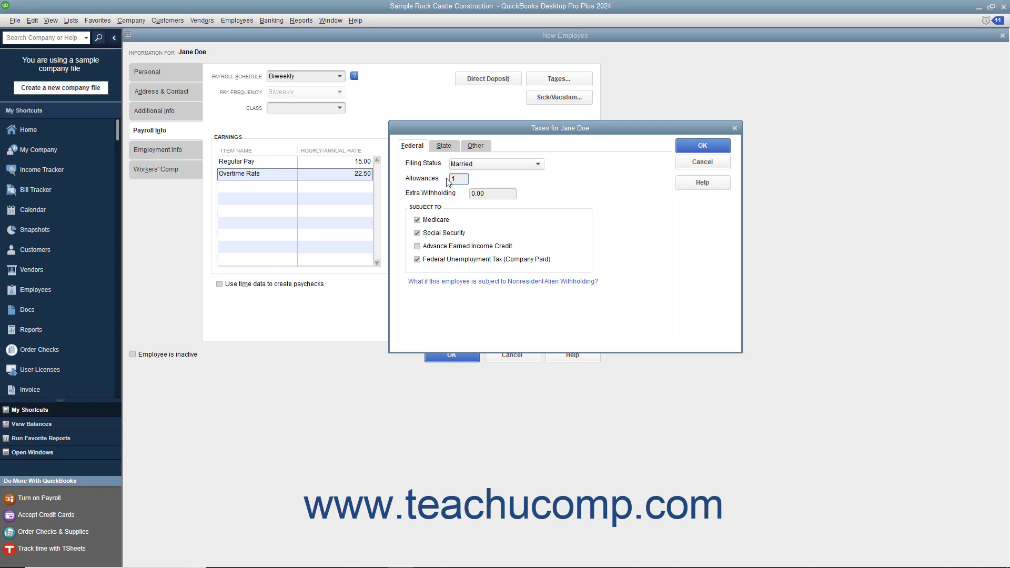
Step: Review the State and Other tax settings and accept them
{"action": "left_click", "coordinate": [444, 146]}
{"action": "left_click", "coordinate": [478, 148]}
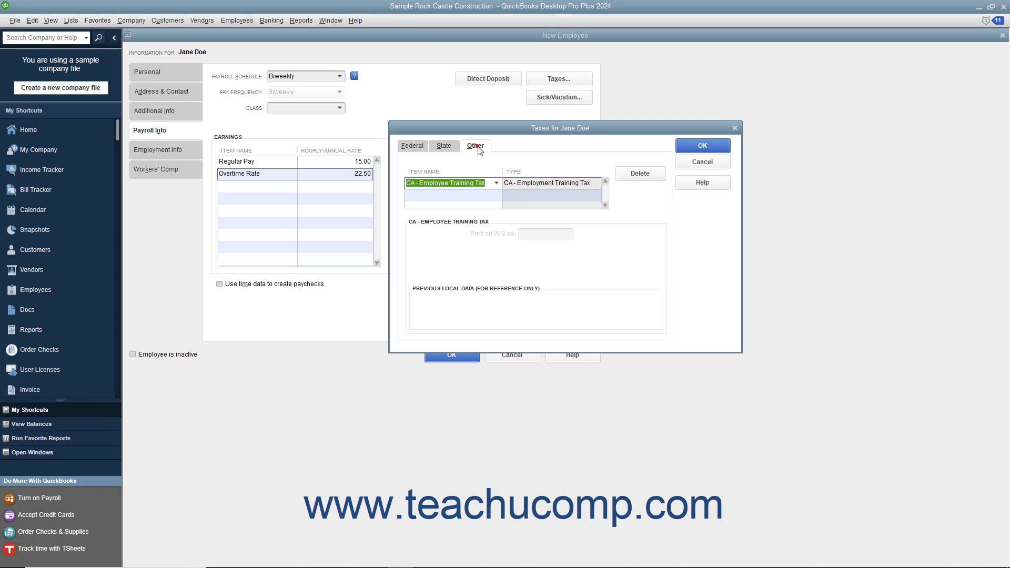
{"action": "left_click", "coordinate": [695, 147]}
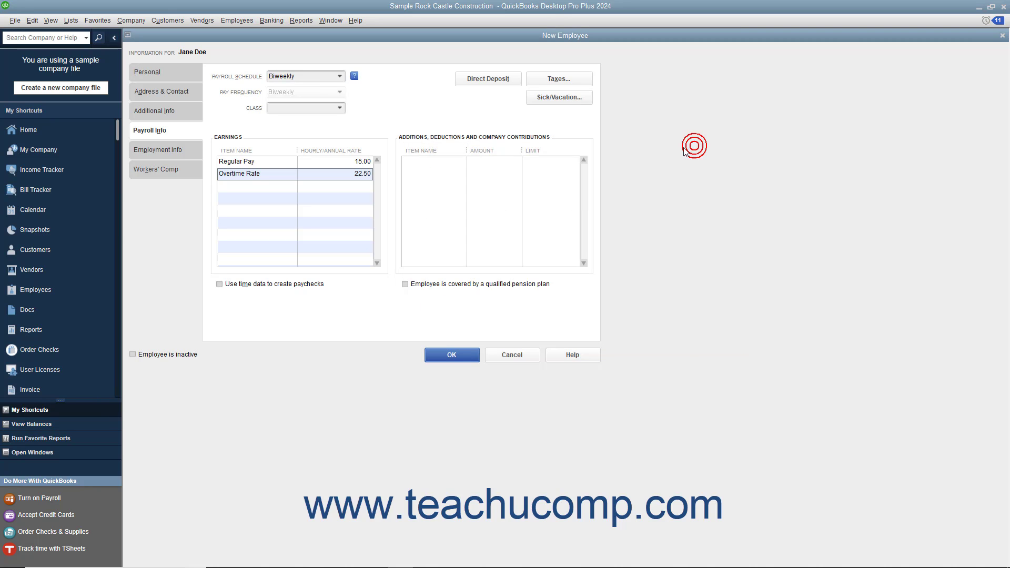
Step: Browse the Employment Info page's Leave of Absence and Termination tabs, then return to Employment
{"action": "left_click", "coordinate": [179, 149]}
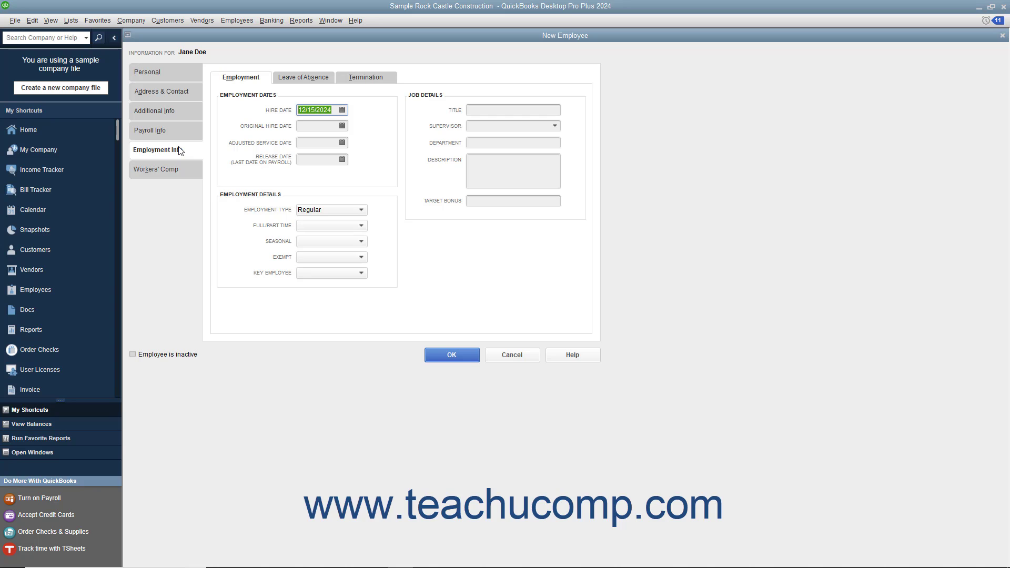
{"action": "left_click", "coordinate": [304, 77]}
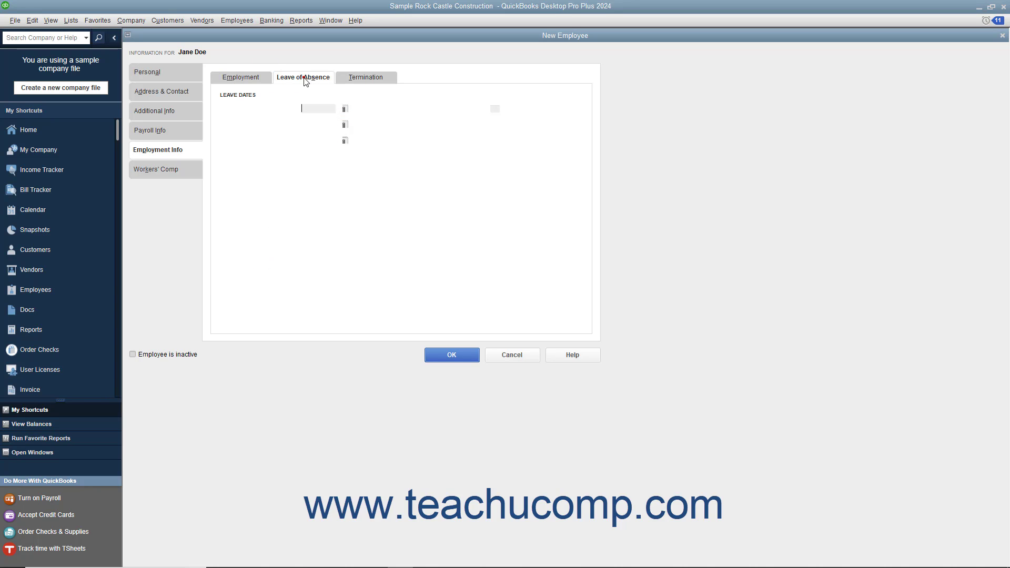
{"action": "left_click", "coordinate": [348, 79]}
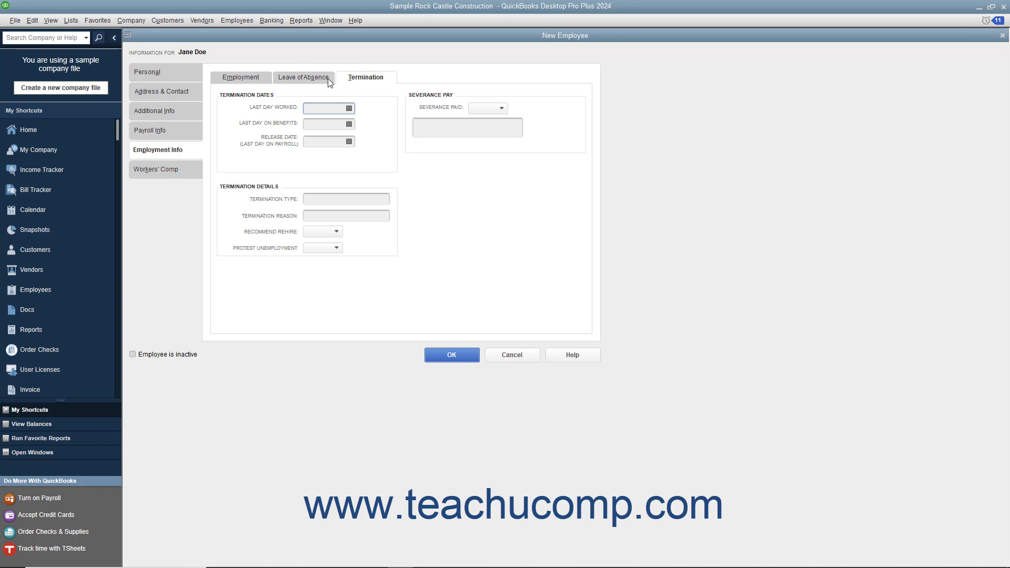
{"action": "left_click", "coordinate": [261, 83]}
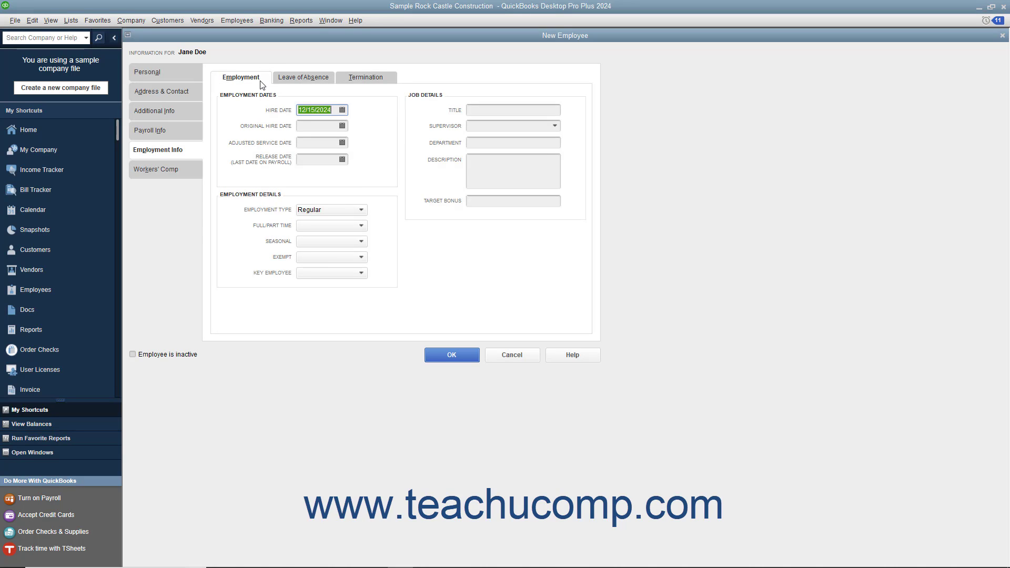
Step: Step through the Hire Date (12/15/2024), Original Hire, Adjusted Service and Release Date fields
{"action": "left_click", "coordinate": [335, 111]}
{"action": "left_click", "coordinate": [328, 129]}
{"action": "left_click", "coordinate": [323, 143]}
{"action": "left_click", "coordinate": [322, 160]}
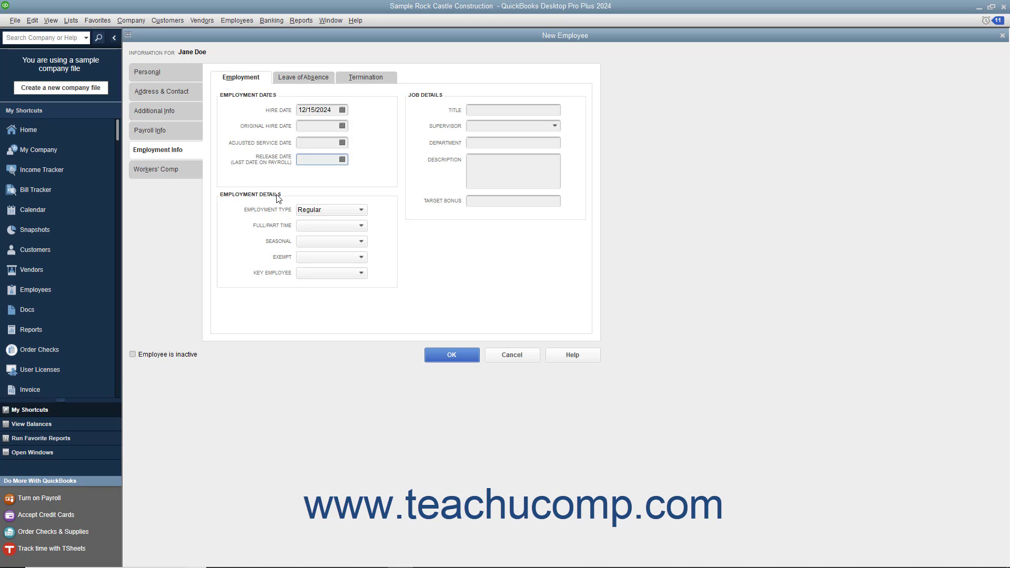
Step: Set employment type to Regular and status to Full-time, then view the Leave of Absence fields
{"action": "left_click", "coordinate": [303, 212]}
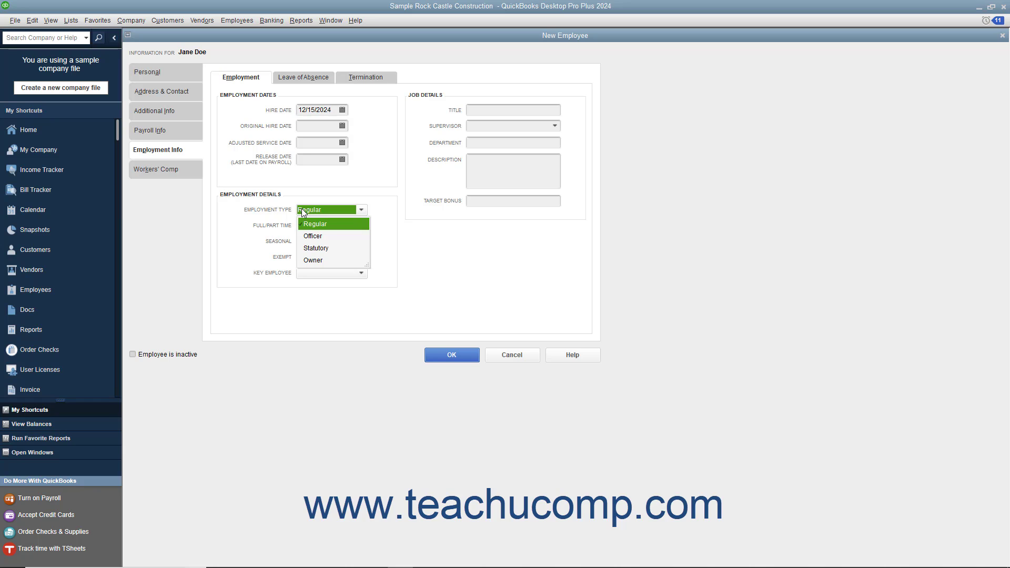
{"action": "left_click", "coordinate": [308, 222]}
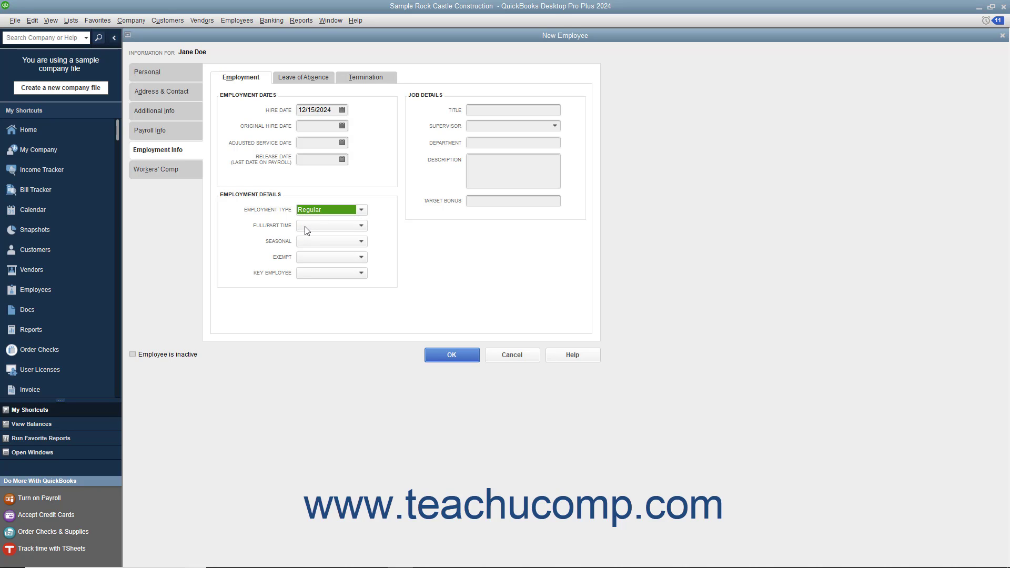
{"action": "left_click", "coordinate": [307, 230]}
{"action": "left_click", "coordinate": [311, 251]}
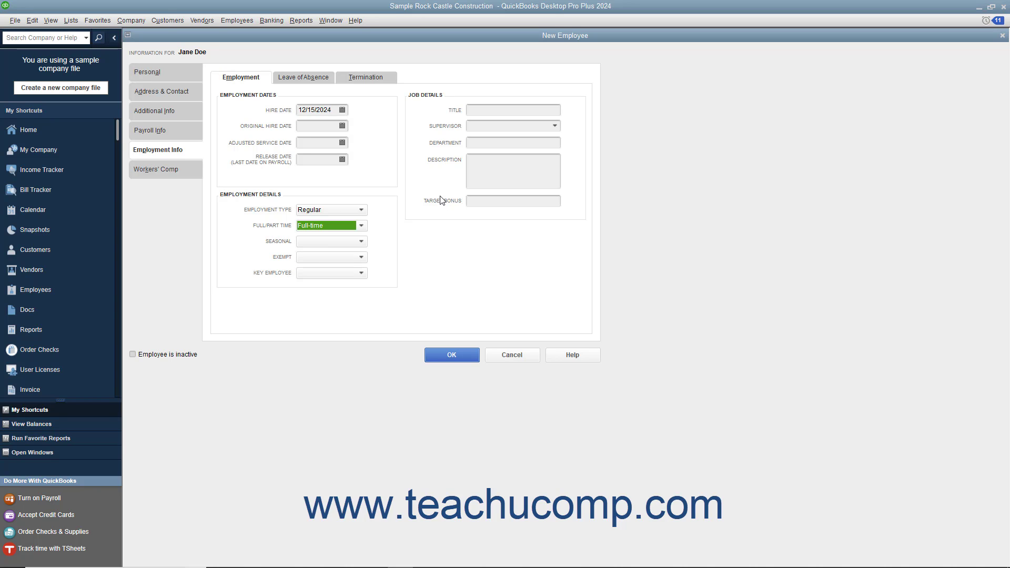
{"action": "left_click", "coordinate": [308, 78]}
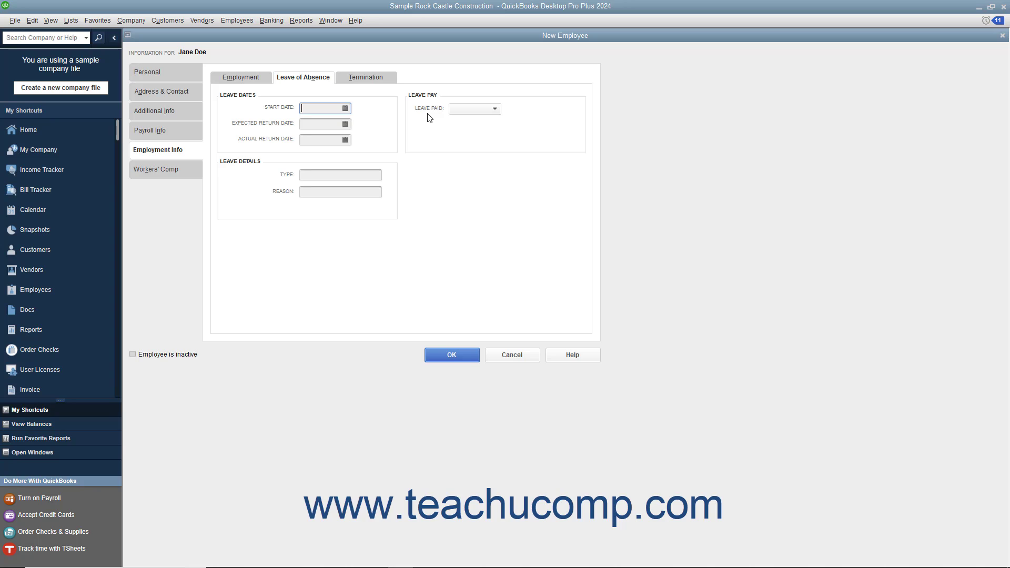
Step: Pass through the Termination fields to reach the Workers' Comp code page
{"action": "left_click", "coordinate": [384, 81]}
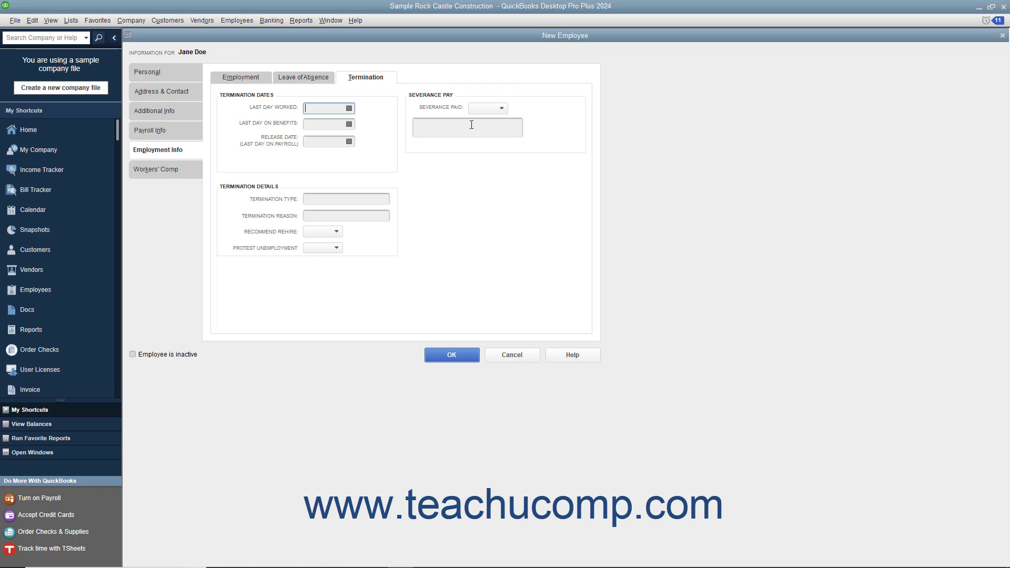
{"action": "left_click", "coordinate": [177, 172]}
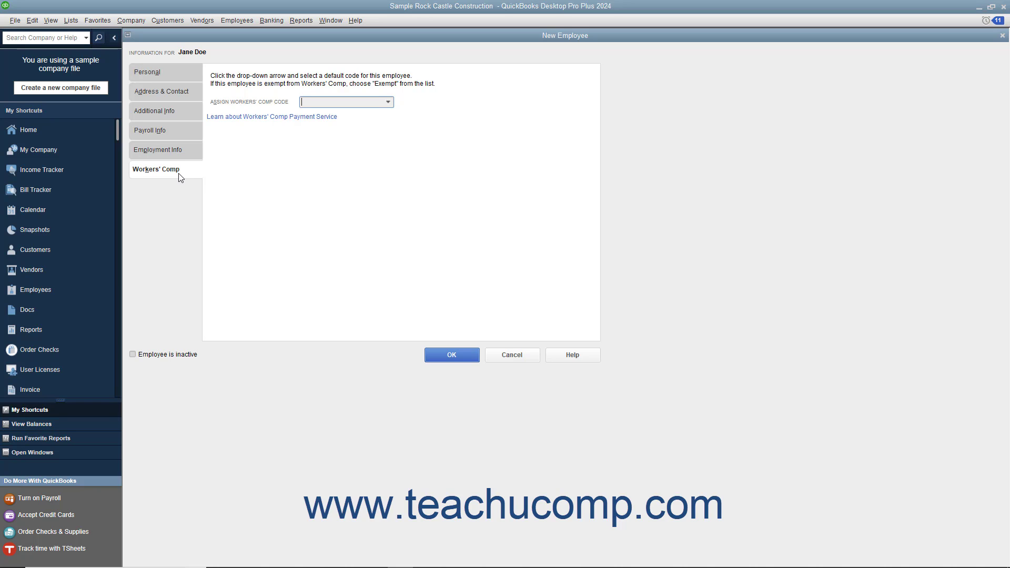
Step: Save the completed New Employee form so the employee joins the active list
{"action": "left_click", "coordinate": [434, 357]}
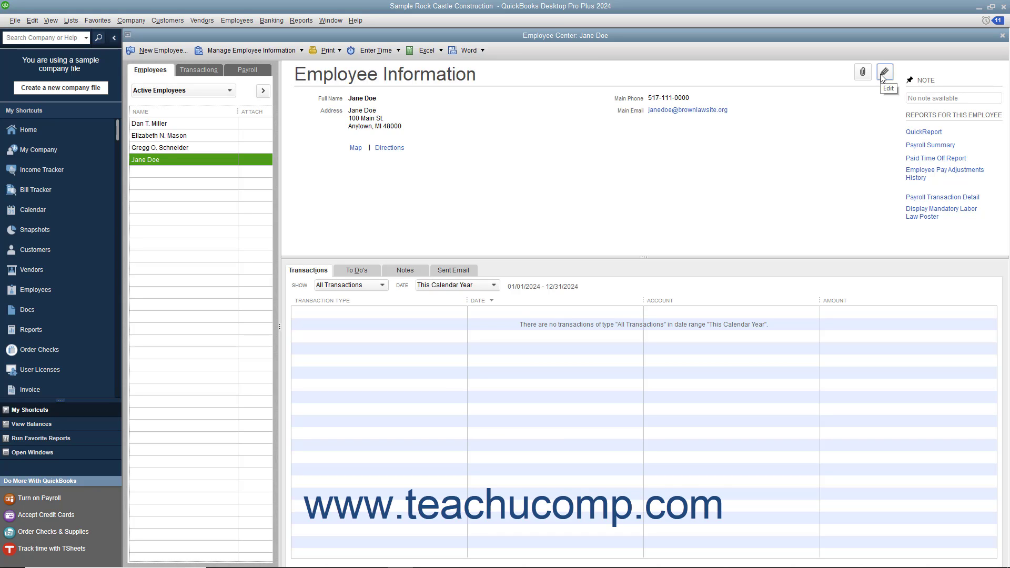
Step: Add the employee's account number on the Additional Info tab and save the record
{"action": "double_click", "coordinate": [187, 160]}
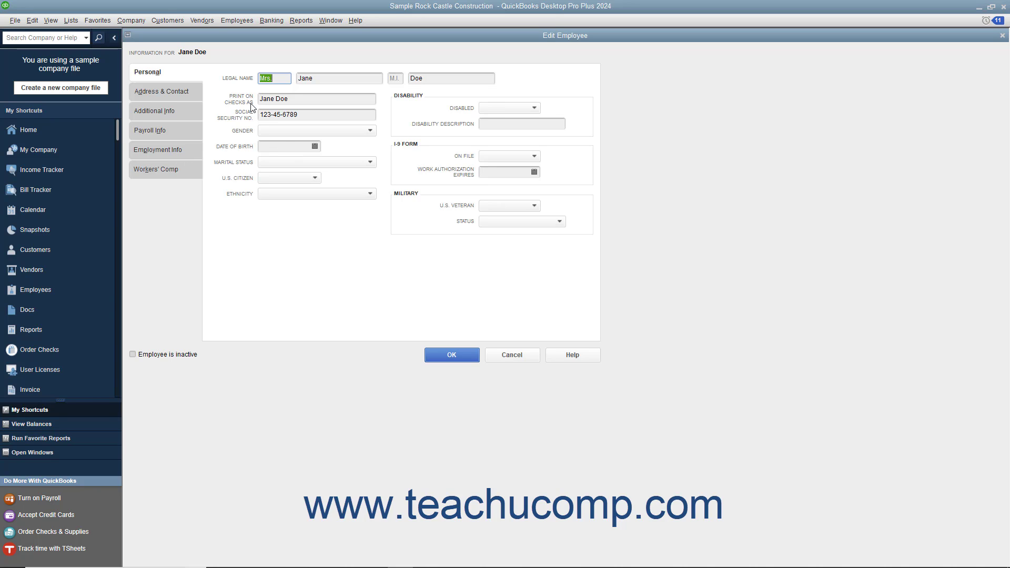
{"action": "left_click", "coordinate": [183, 111]}
{"action": "type", "text": "52"}
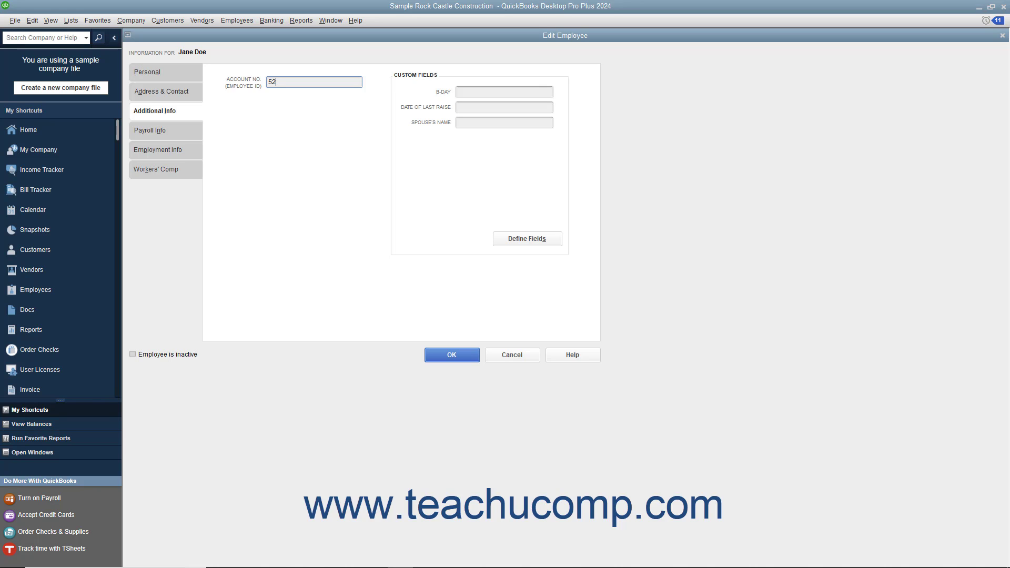
{"action": "left_click", "coordinate": [450, 357]}
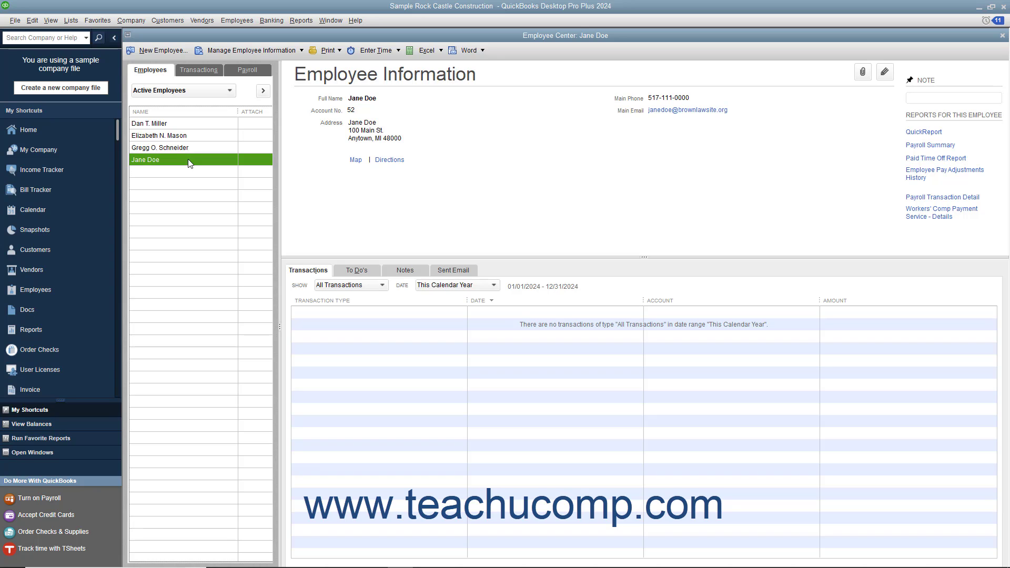
Step: Delete the new employee's record via Edit > Delete Employee and confirm the deletion
{"action": "left_click", "coordinate": [33, 20]}
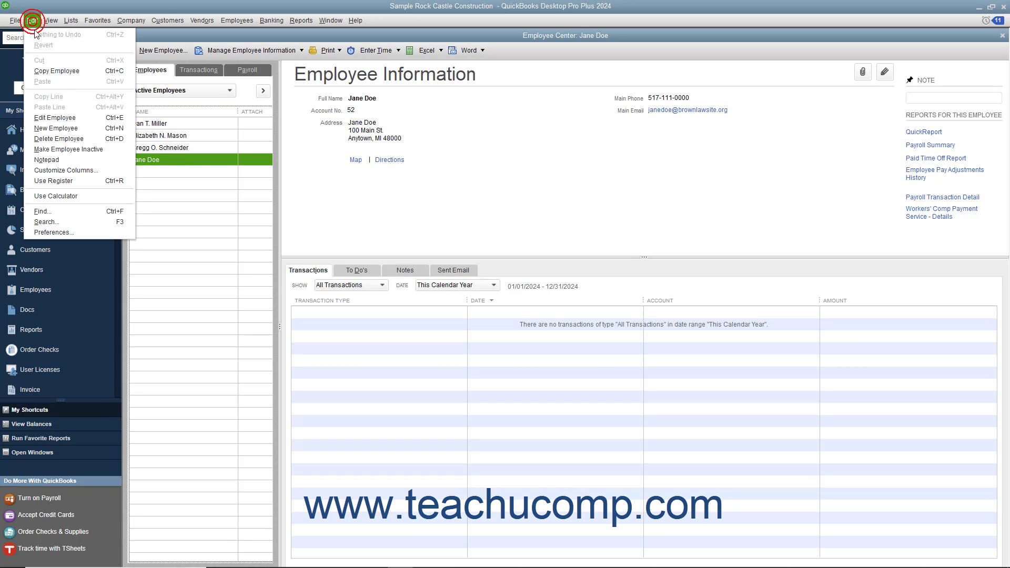
{"action": "left_click", "coordinate": [65, 139]}
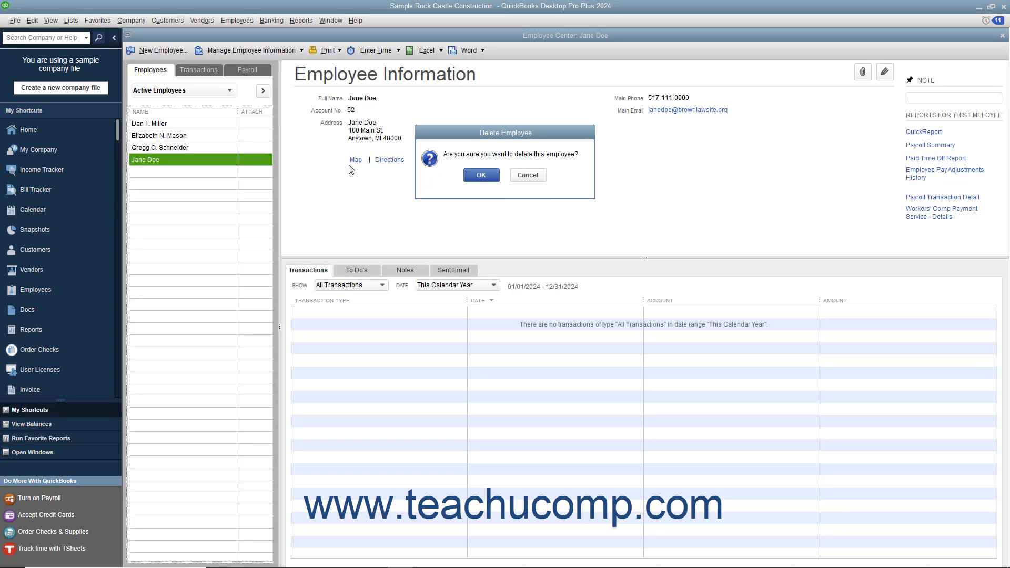
{"action": "left_click", "coordinate": [481, 175]}
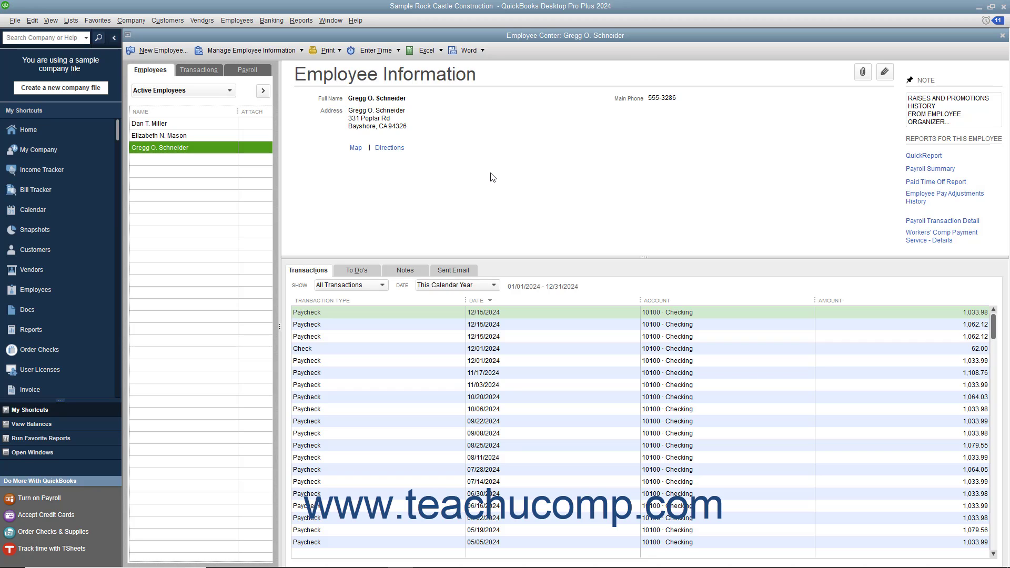